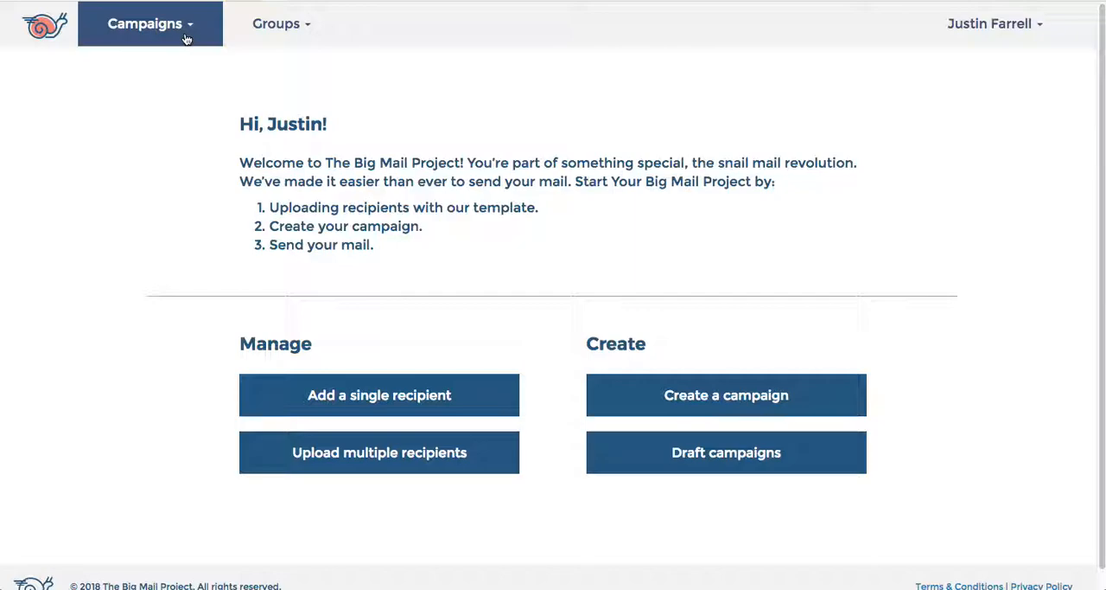
Step: Start a new campaign and name it "March Birthday Campaign Demo"
{"action": "left_click", "coordinate": [185, 36]}
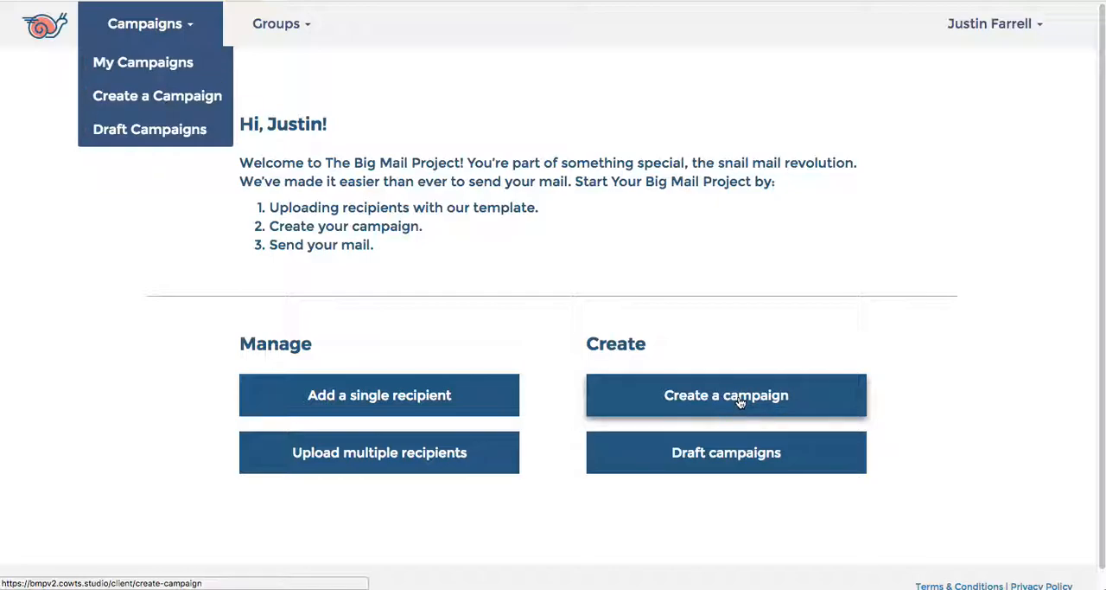
{"action": "left_click", "coordinate": [192, 99]}
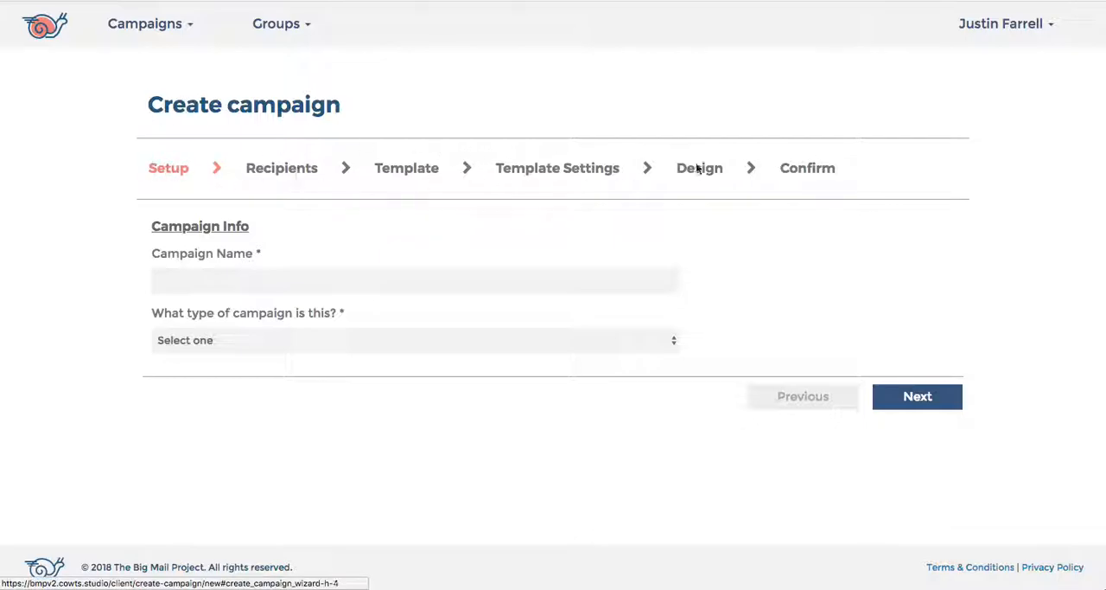
{"action": "left_click", "coordinate": [467, 274]}
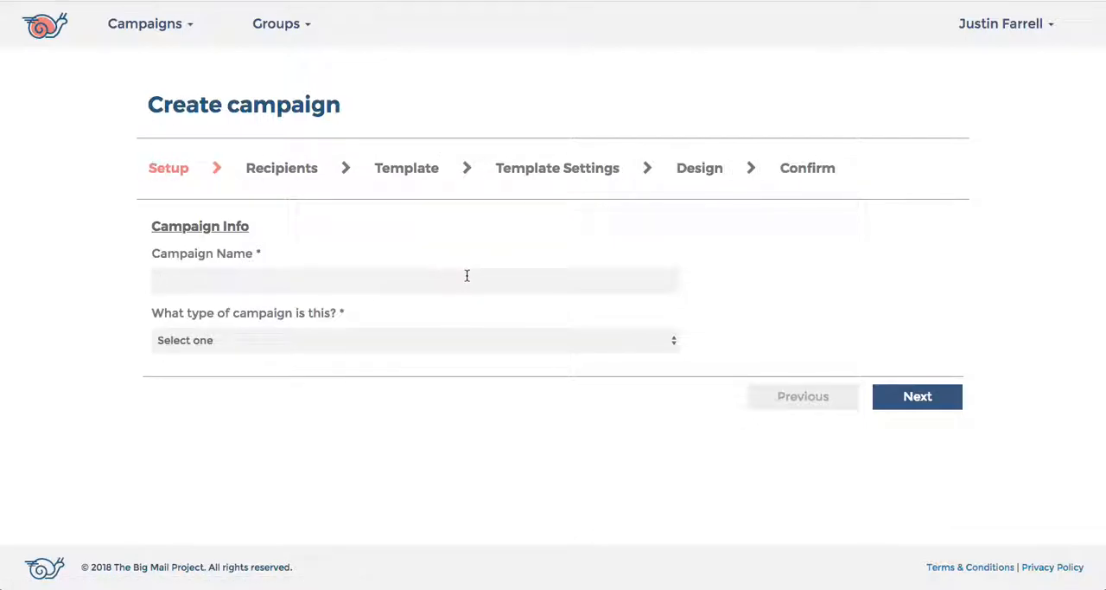
{"action": "type", "text": "March Birthday Campaign "}
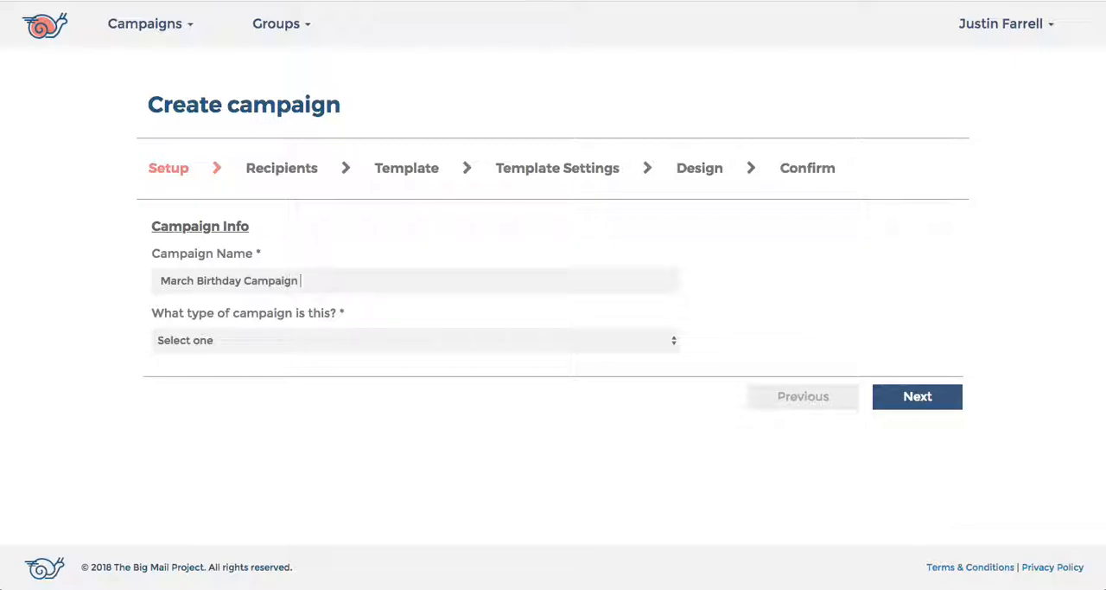
{"action": "type", "text": "Demo"}
Step: Make the campaign Automated with a Yearly frequency and a trigger date, and continue to the recipients stage
{"action": "left_click", "coordinate": [661, 341]}
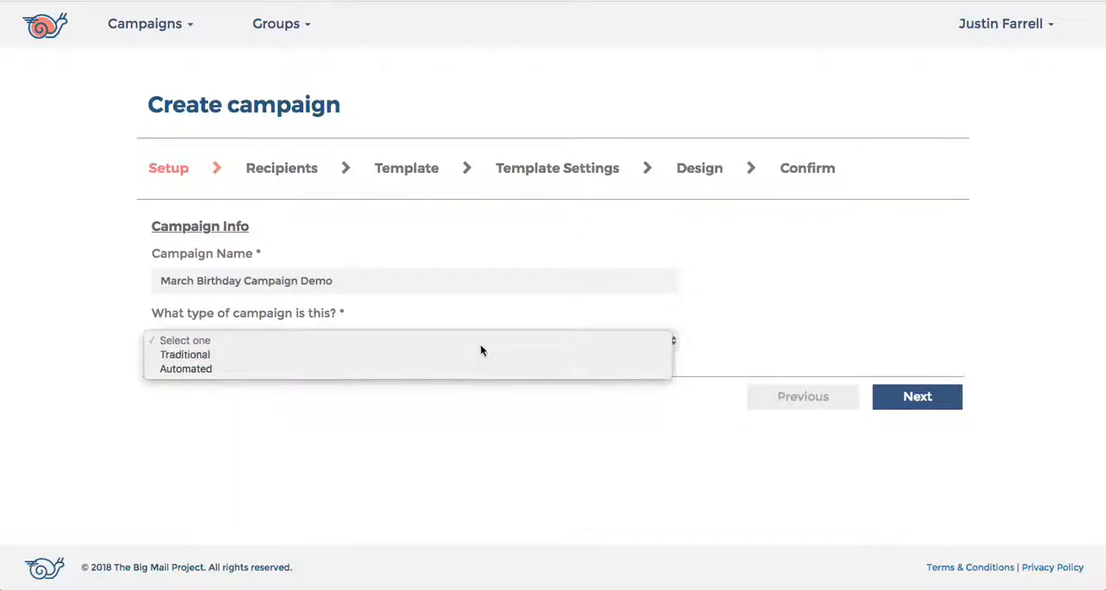
{"action": "left_click", "coordinate": [422, 364]}
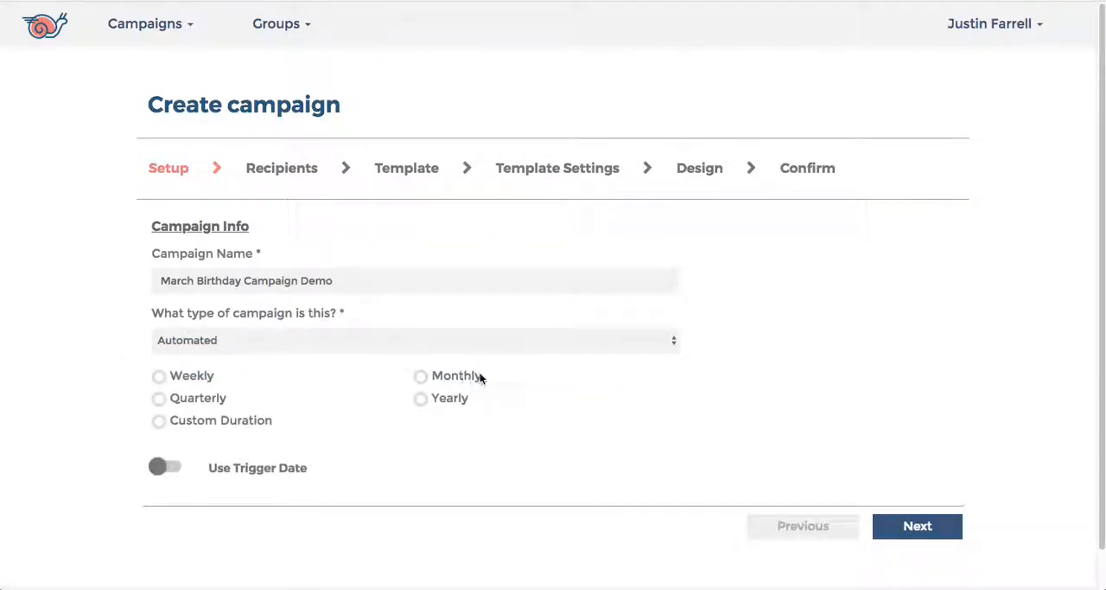
{"action": "left_click", "coordinate": [421, 400]}
{"action": "left_click", "coordinate": [166, 466]}
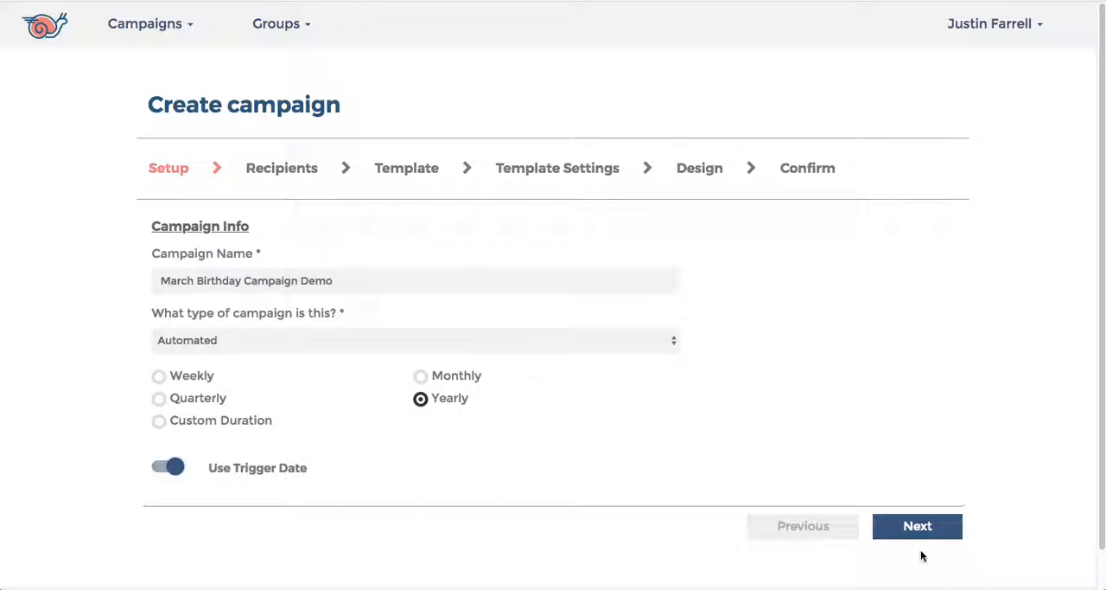
{"action": "left_click", "coordinate": [917, 525]}
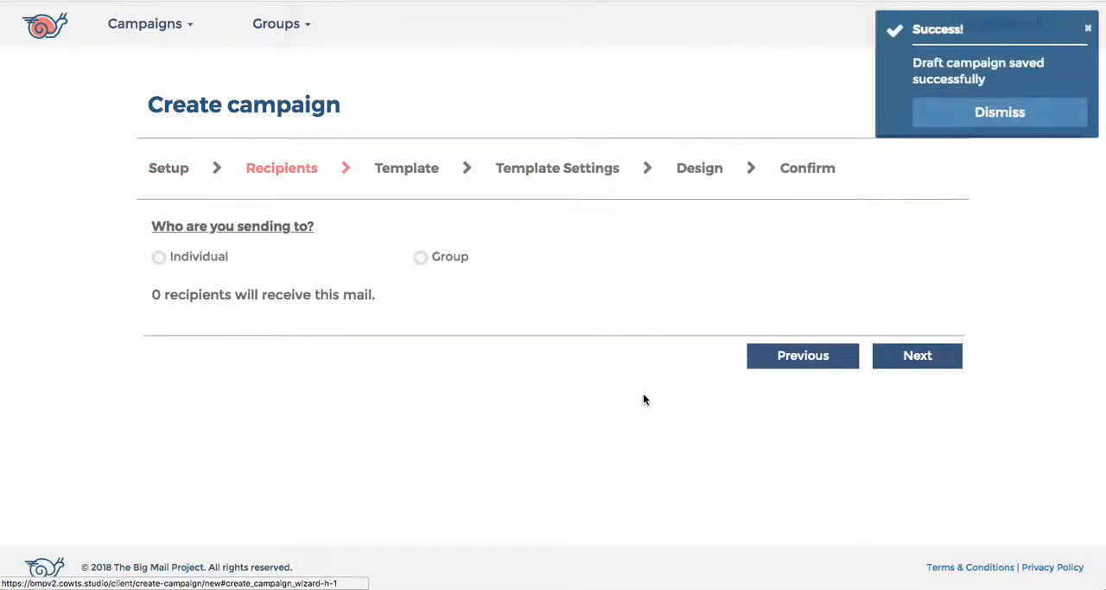
Step: Send to the group BigMail_Demp_Recipient_List and continue to the template stage
{"action": "left_click", "coordinate": [421, 258]}
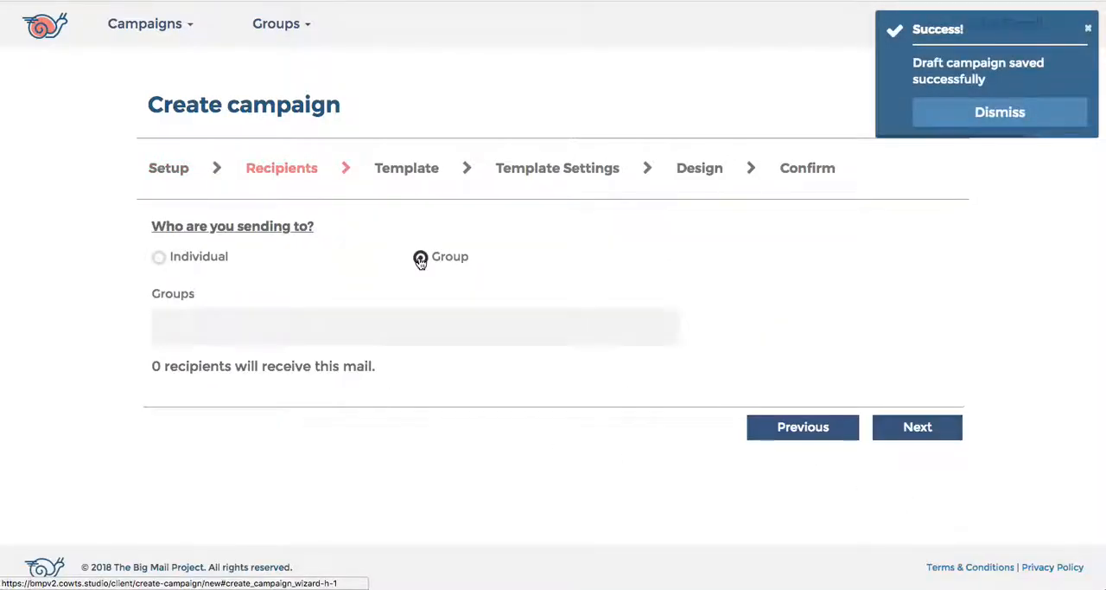
{"action": "left_click", "coordinate": [380, 329]}
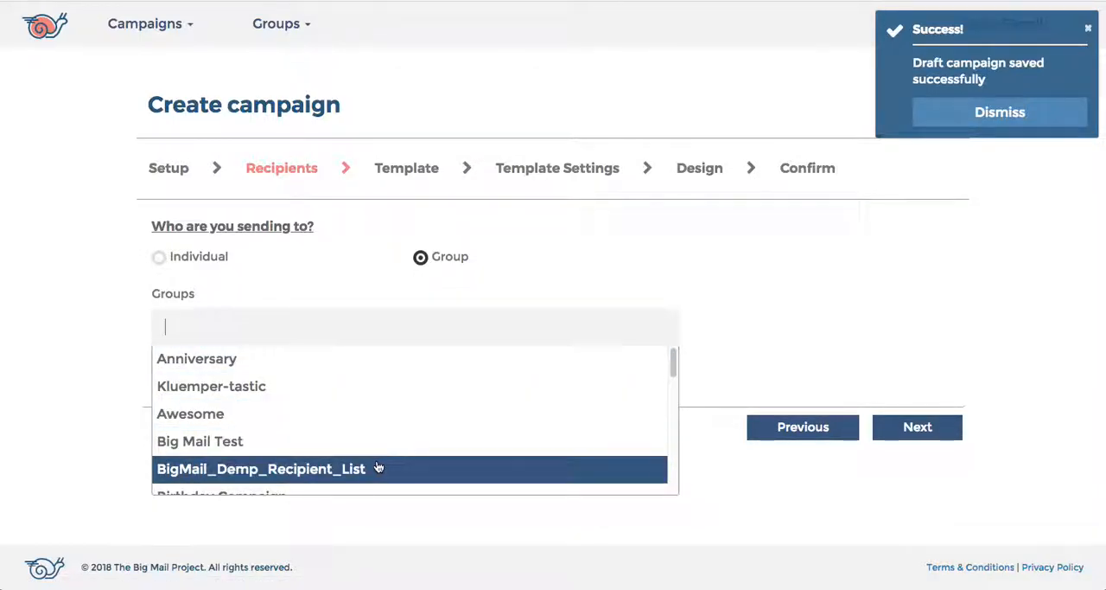
{"action": "left_click", "coordinate": [447, 468]}
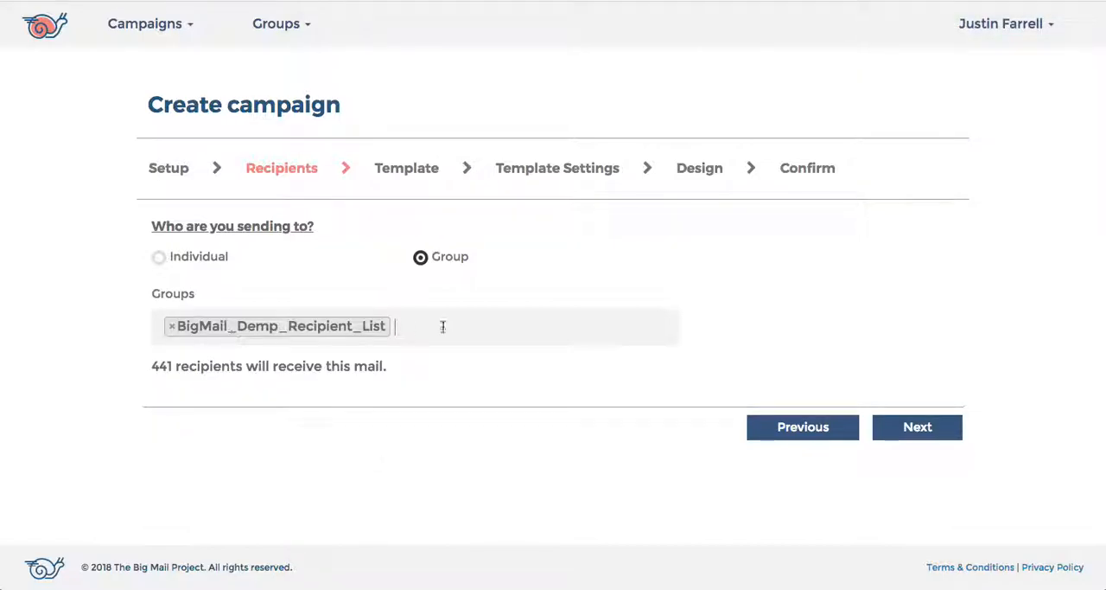
{"action": "left_click_drag", "start_coordinate": [148, 367], "coordinate": [397, 371]}
{"action": "left_click", "coordinate": [935, 425]}
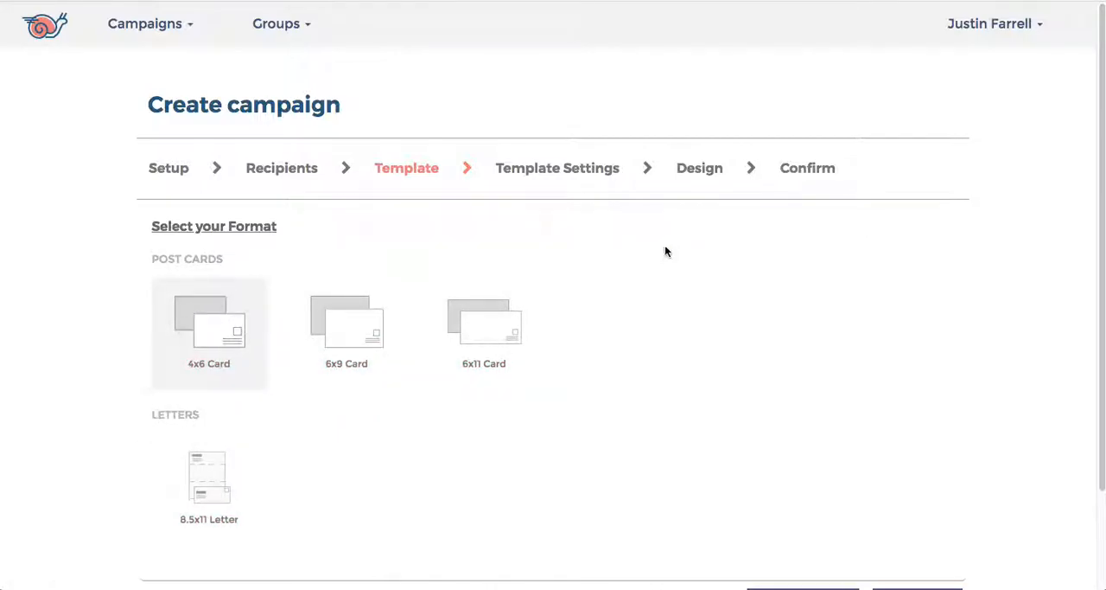
Step: Accept the 4x6 Card format with the Standard postcard style and continue to the design stage
{"action": "scroll", "coordinate": [722, 260], "scroll_direction": "down", "scroll_amount": 2}
{"action": "left_click", "coordinate": [918, 491]}
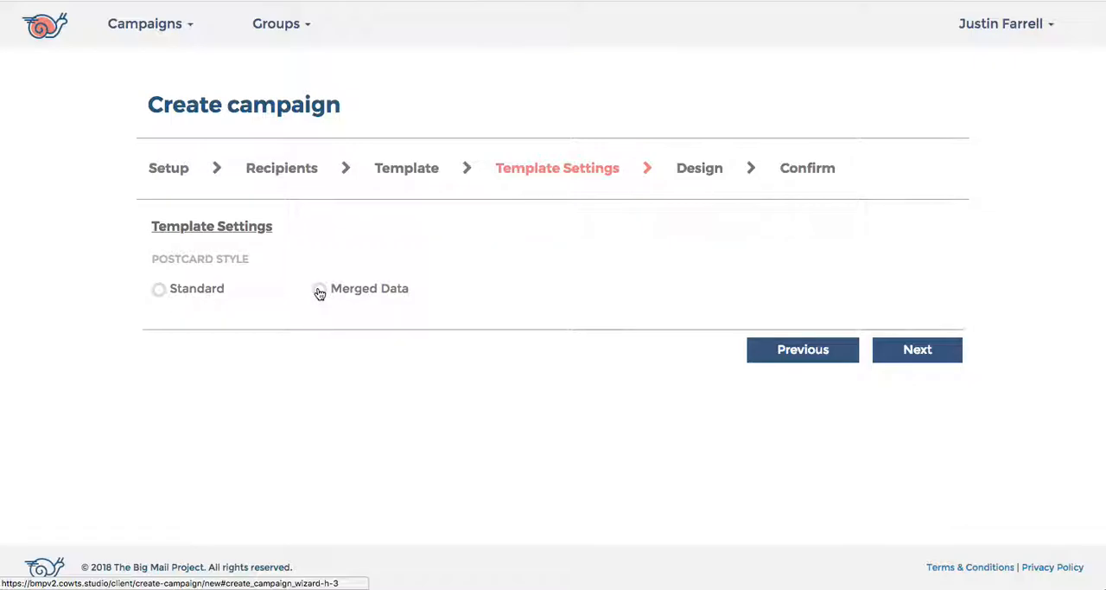
{"action": "left_click", "coordinate": [192, 288]}
{"action": "left_click", "coordinate": [913, 350]}
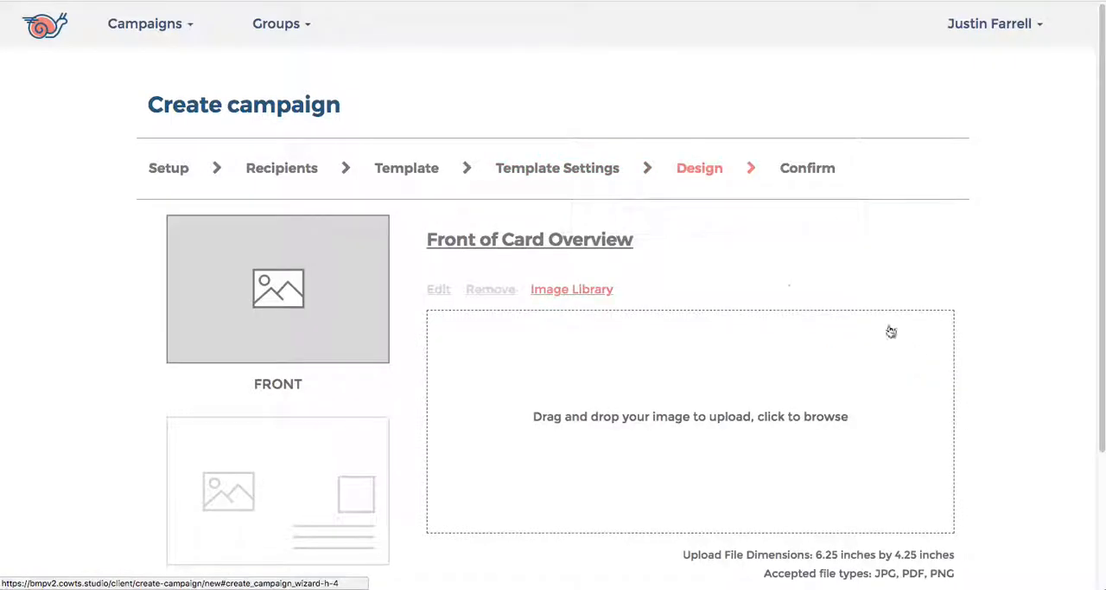
Step: Upload BMP_birthday_Card4x6_front.pdf as the front of the card
{"action": "scroll", "coordinate": [471, 225], "scroll_direction": "down", "scroll_amount": 2}
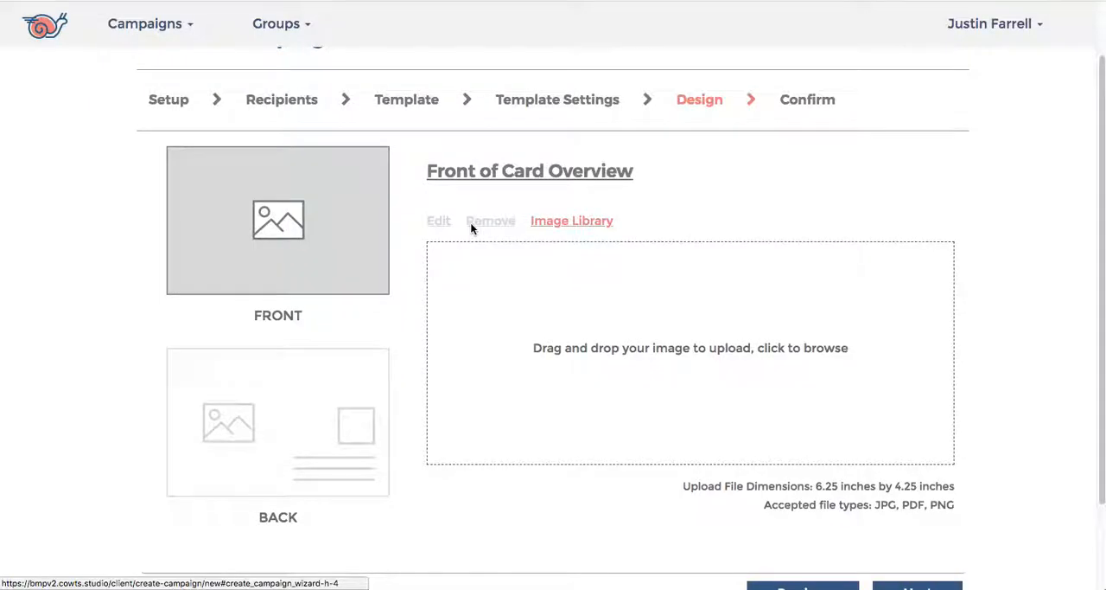
{"action": "left_click", "coordinate": [307, 431]}
{"action": "left_click", "coordinate": [312, 279]}
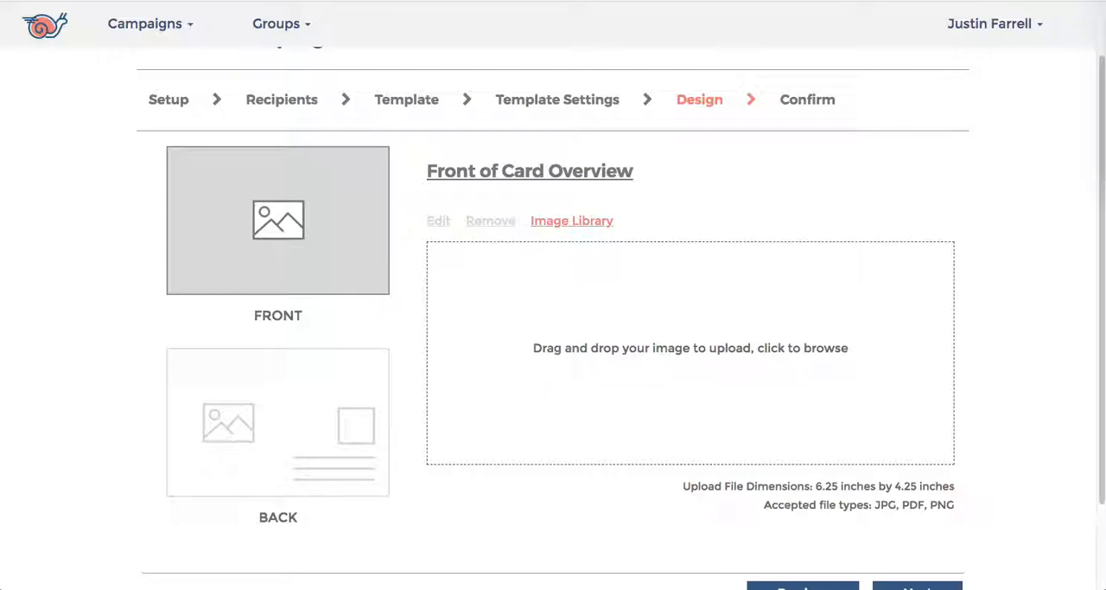
{"action": "left_click_drag", "start_coordinate": [1098, 199], "coordinate": [800, 331]}
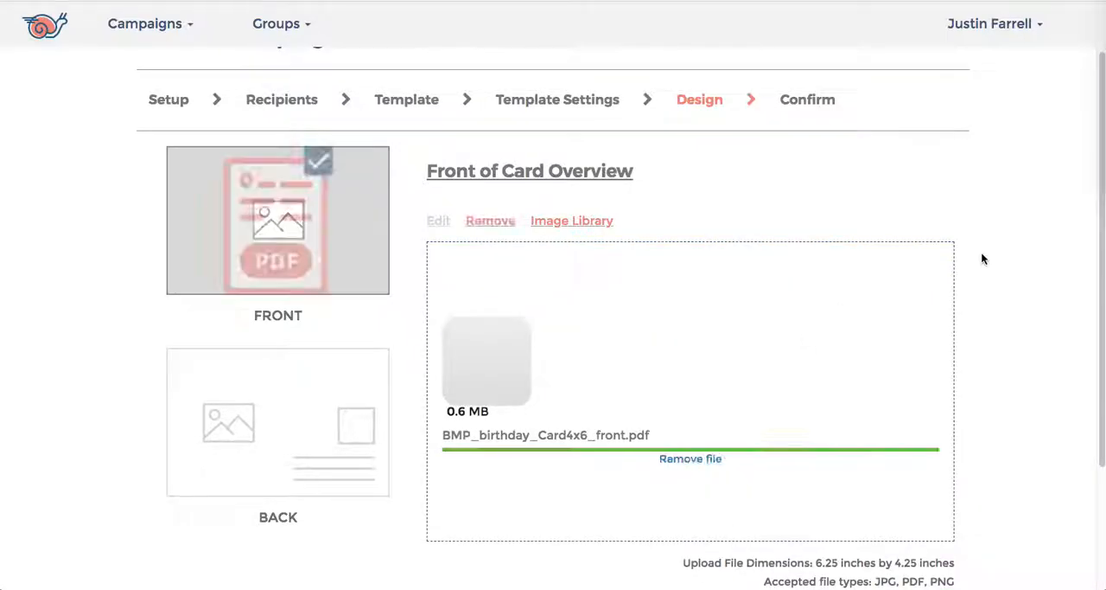
Step: Upload BMP_birthday_Card4x6_back.pdf as the back of the card and continue to the confirmation stage
{"action": "scroll", "coordinate": [982, 251], "scroll_direction": "down", "scroll_amount": 1}
{"action": "left_click", "coordinate": [287, 382]}
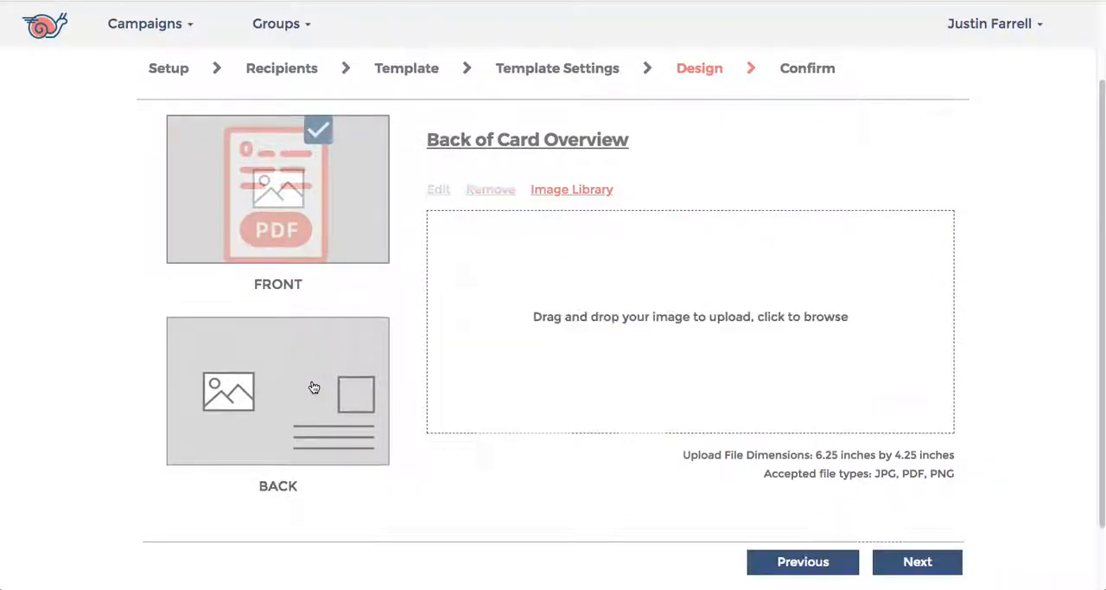
{"action": "left_click_drag", "start_coordinate": [1105, 381], "coordinate": [692, 396]}
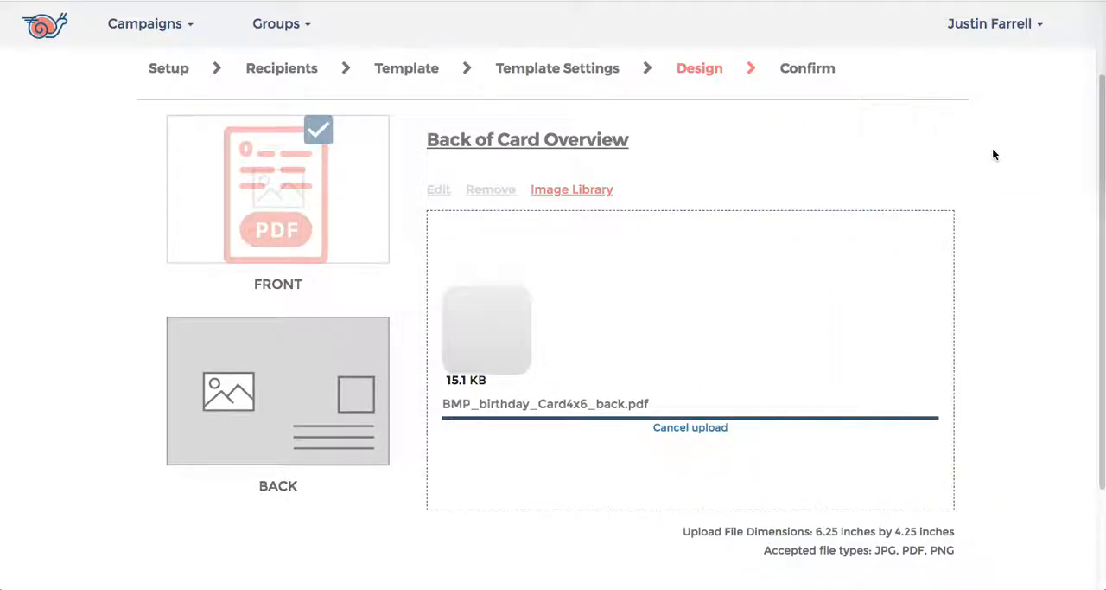
{"action": "scroll", "coordinate": [993, 150], "scroll_direction": "down", "scroll_amount": 2}
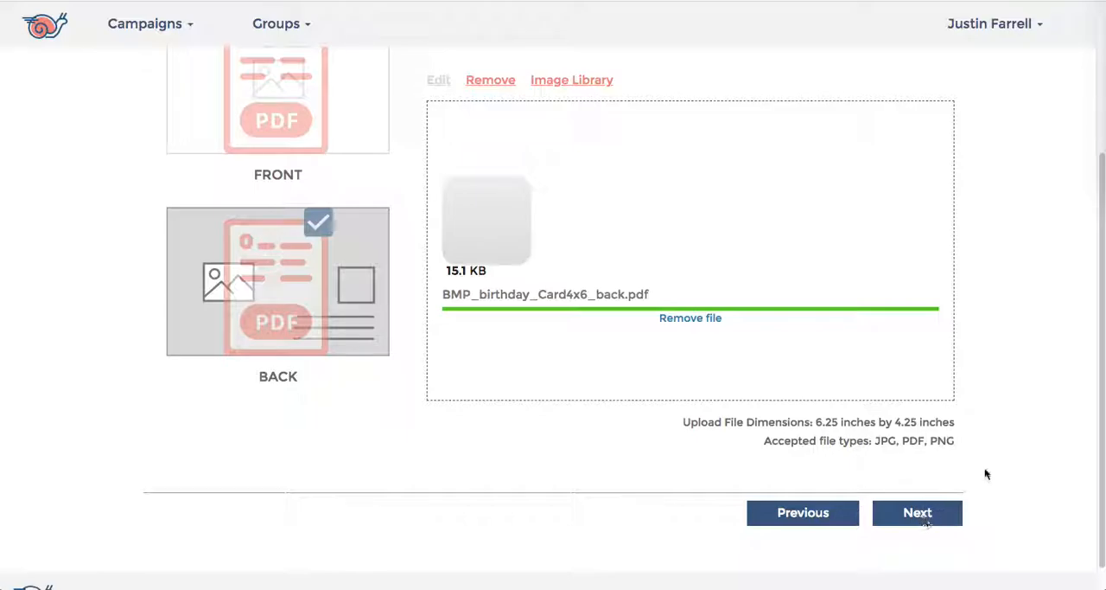
{"action": "left_click", "coordinate": [940, 518]}
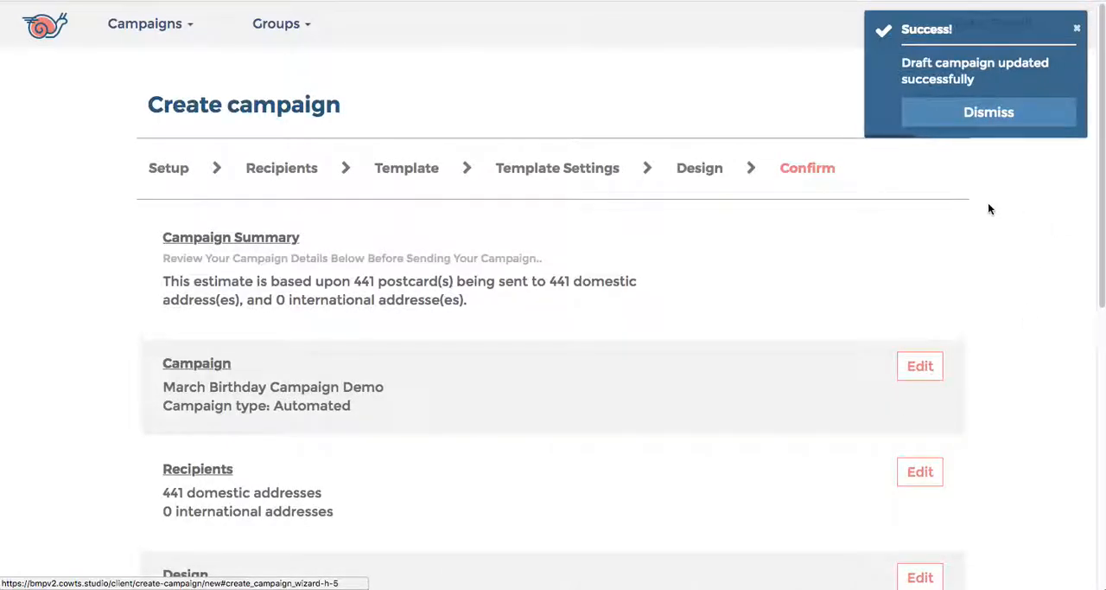
Step: Review the campaign summary, checking the campaign name and type, recipient addresses, postcard format and style
{"action": "scroll", "coordinate": [990, 208], "scroll_direction": "down", "scroll_amount": 2}
{"action": "scroll", "coordinate": [990, 208], "scroll_direction": "down", "scroll_amount": 5}
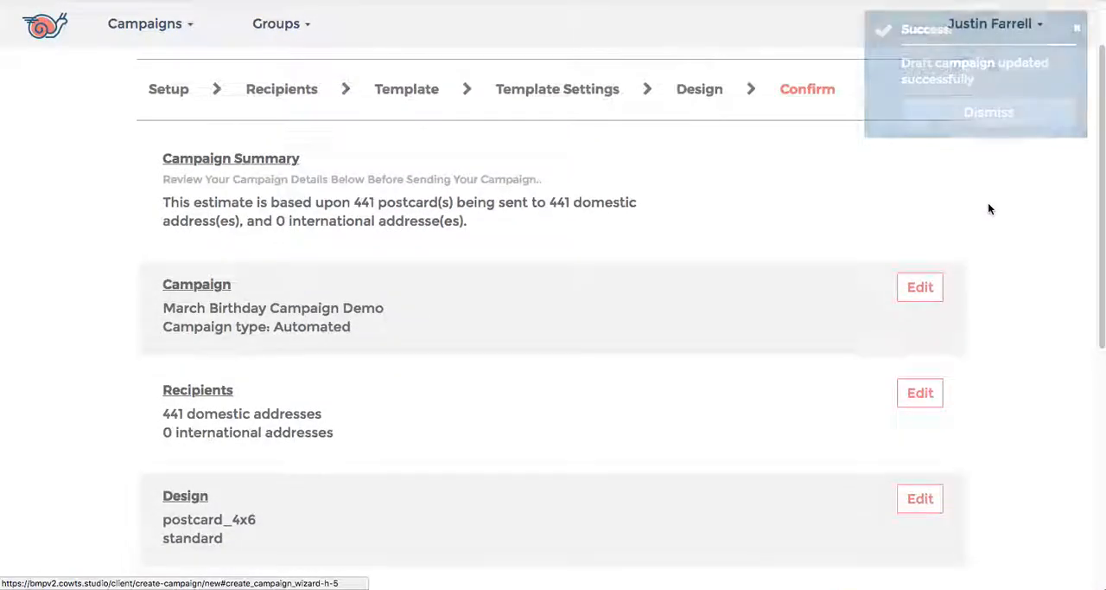
{"action": "scroll", "coordinate": [990, 209], "scroll_direction": "down", "scroll_amount": 2}
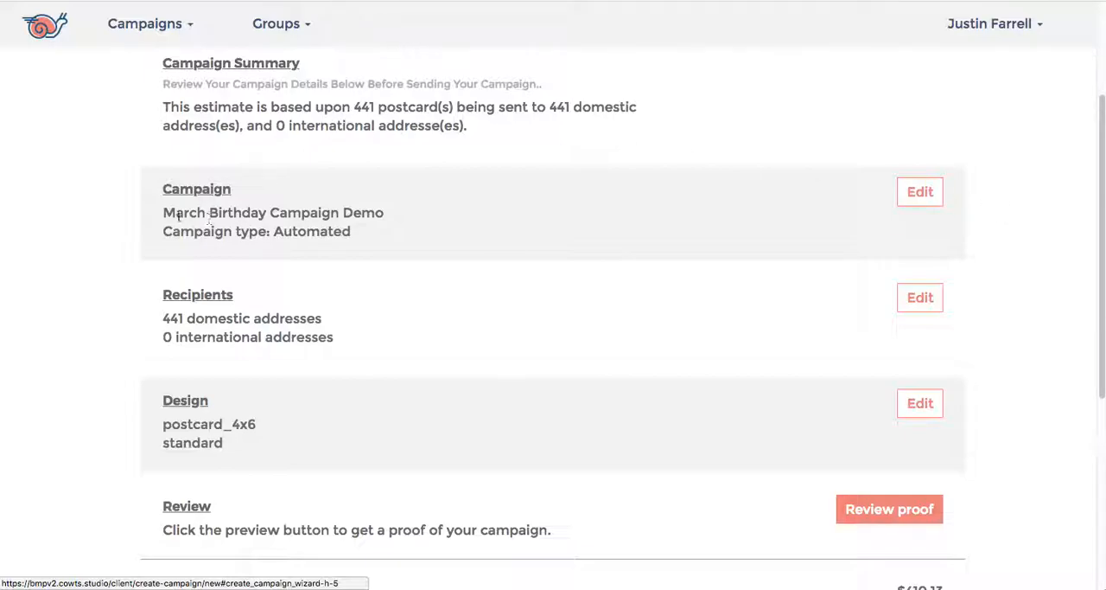
{"action": "left_click_drag", "start_coordinate": [165, 212], "coordinate": [384, 213]}
{"action": "left_click_drag", "start_coordinate": [274, 231], "coordinate": [370, 231]}
{"action": "scroll", "coordinate": [446, 251], "scroll_direction": "down", "scroll_amount": 3}
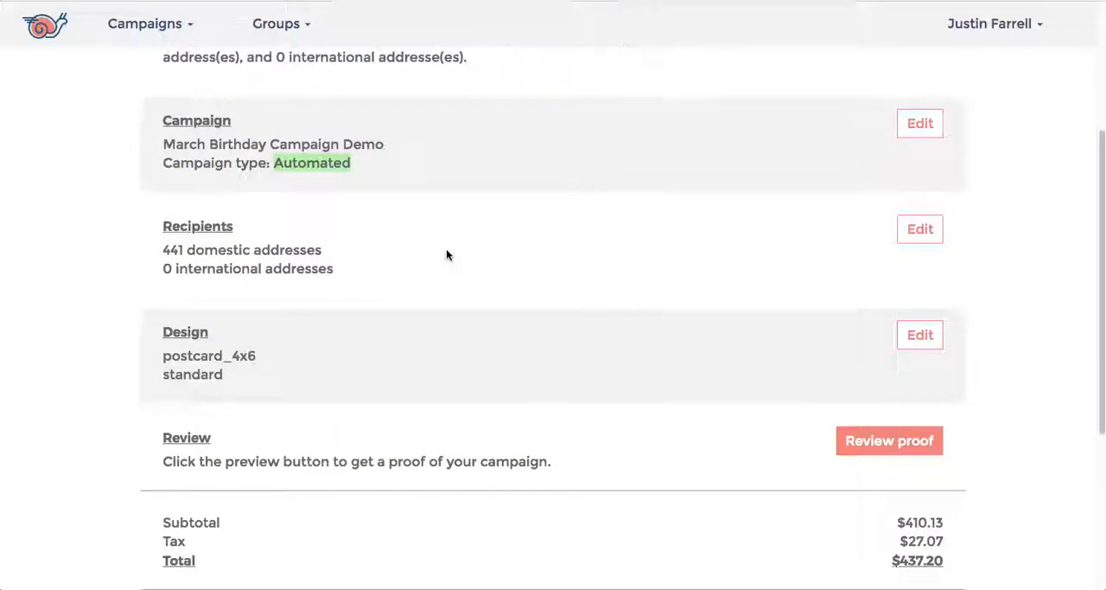
{"action": "left_click_drag", "start_coordinate": [164, 184], "coordinate": [354, 190]}
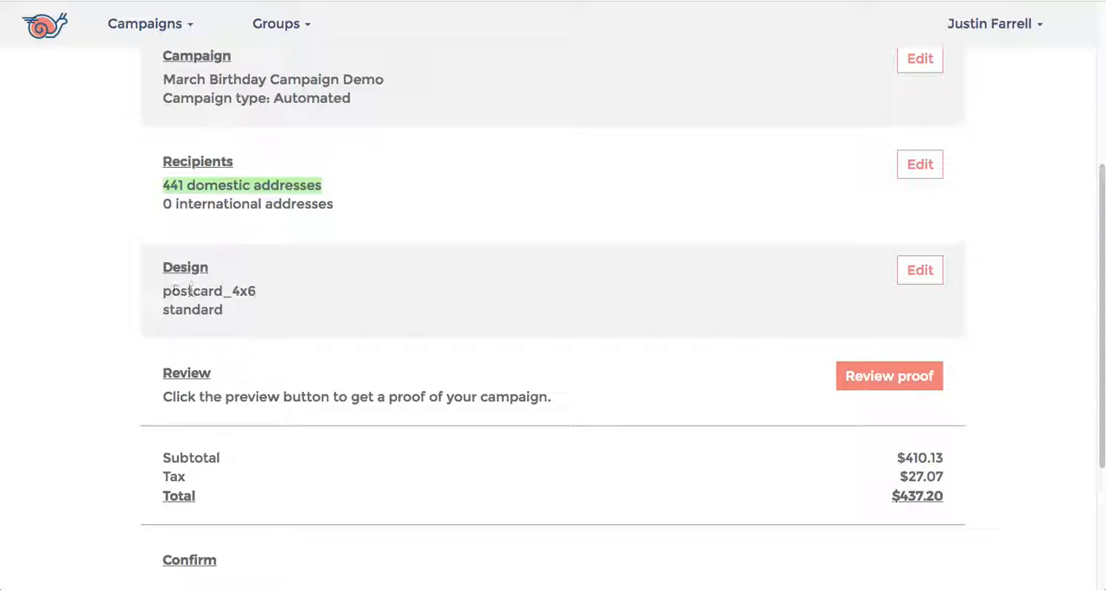
{"action": "left_click", "coordinate": [165, 293]}
{"action": "left_click_drag", "start_coordinate": [164, 293], "coordinate": [260, 291]}
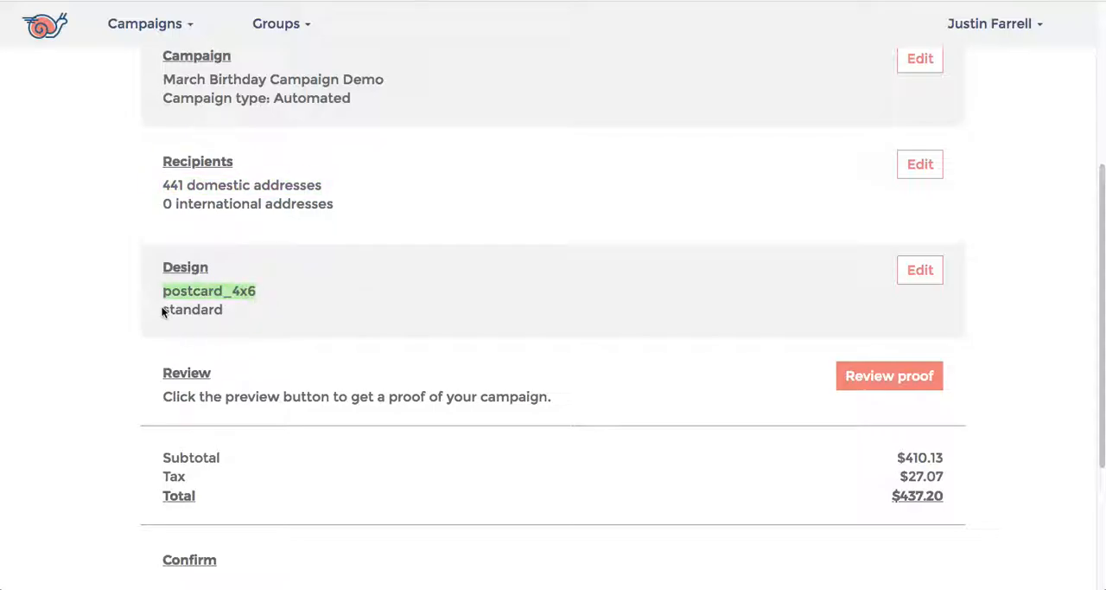
{"action": "left_click_drag", "start_coordinate": [163, 309], "coordinate": [225, 313]}
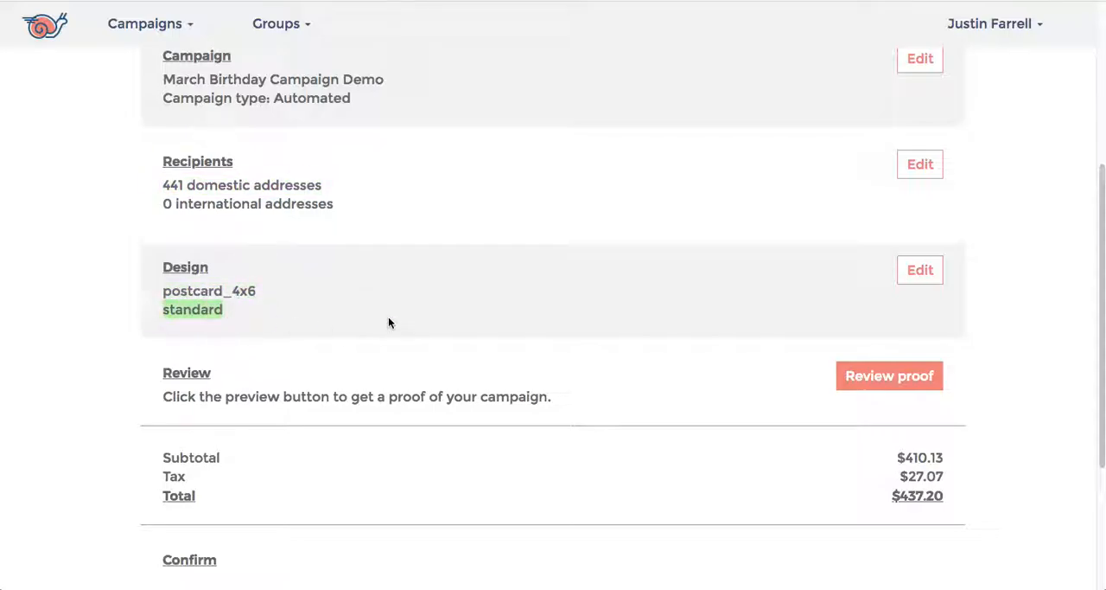
Step: Open the campaign proof, check the front and back of the postcard, and return to the summary
{"action": "scroll", "coordinate": [610, 331], "scroll_direction": "down", "scroll_amount": 3}
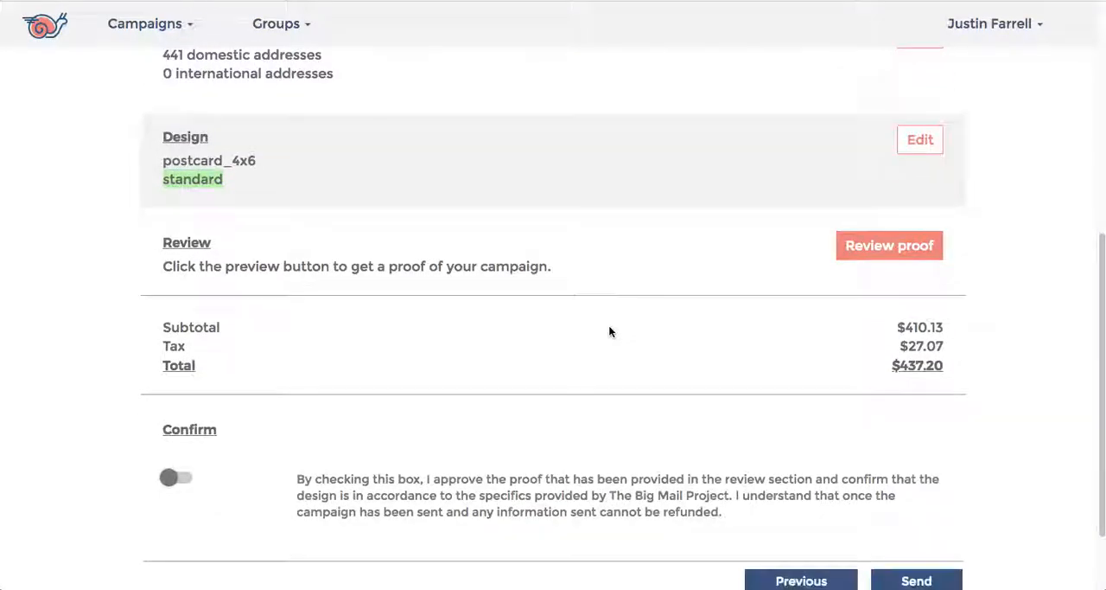
{"action": "left_click", "coordinate": [909, 248]}
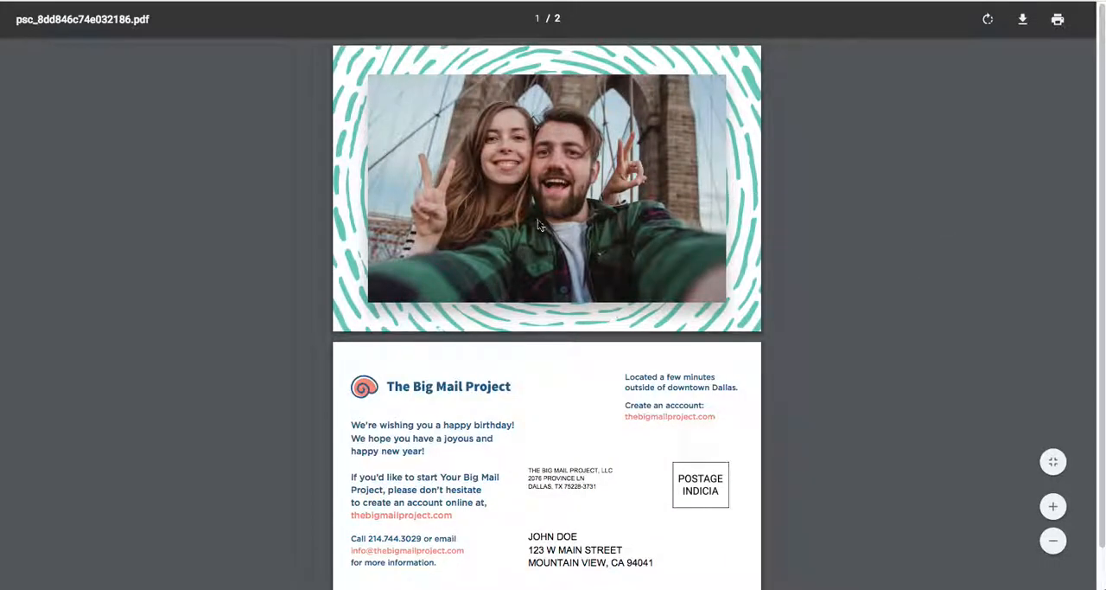
{"action": "scroll", "coordinate": [590, 163], "scroll_direction": "down", "scroll_amount": 1}
{"action": "scroll", "coordinate": [591, 162], "scroll_direction": "down", "scroll_amount": 1}
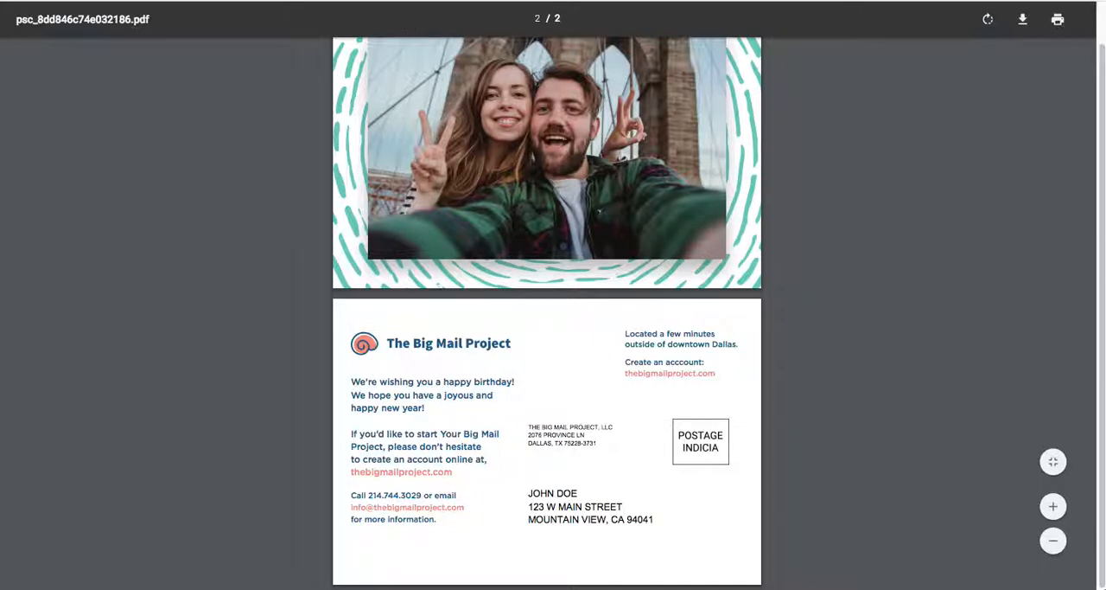
{"action": "left_click", "coordinate": [393, 0]}
Step: Check the total cost, approve the proof and send the campaign
{"action": "scroll", "coordinate": [628, 226], "scroll_direction": "down", "scroll_amount": 1}
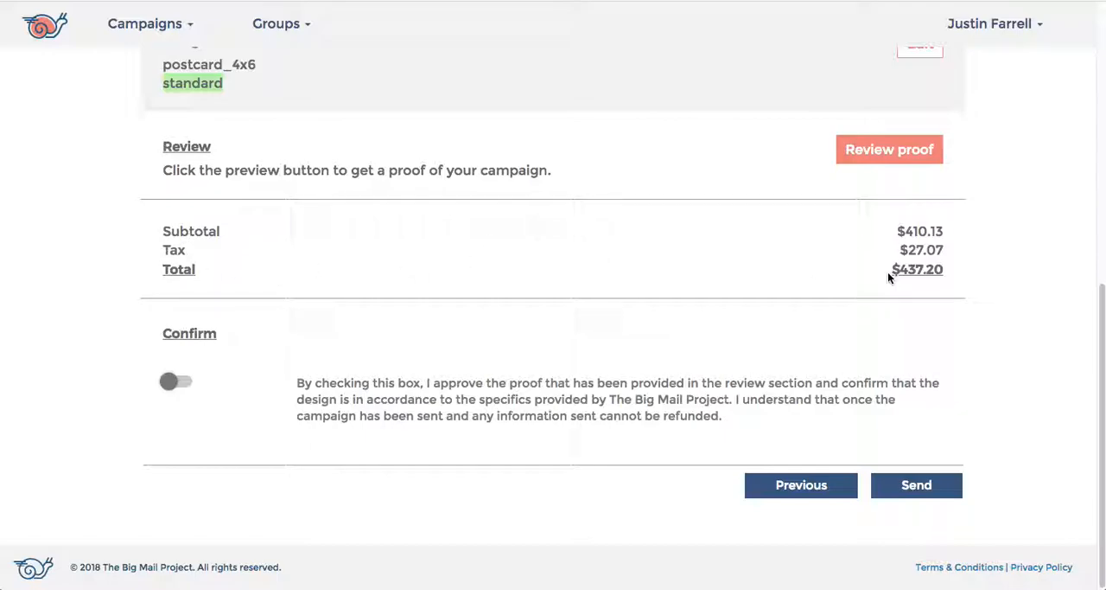
{"action": "left_click_drag", "start_coordinate": [888, 272], "coordinate": [955, 274]}
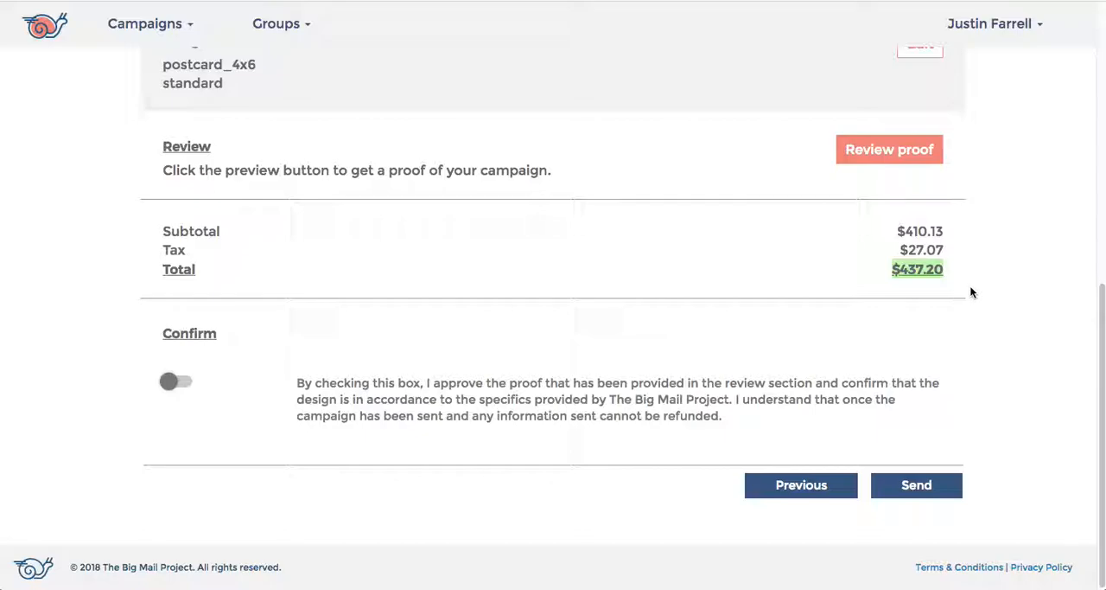
{"action": "left_click", "coordinate": [181, 388]}
{"action": "left_click", "coordinate": [912, 484]}
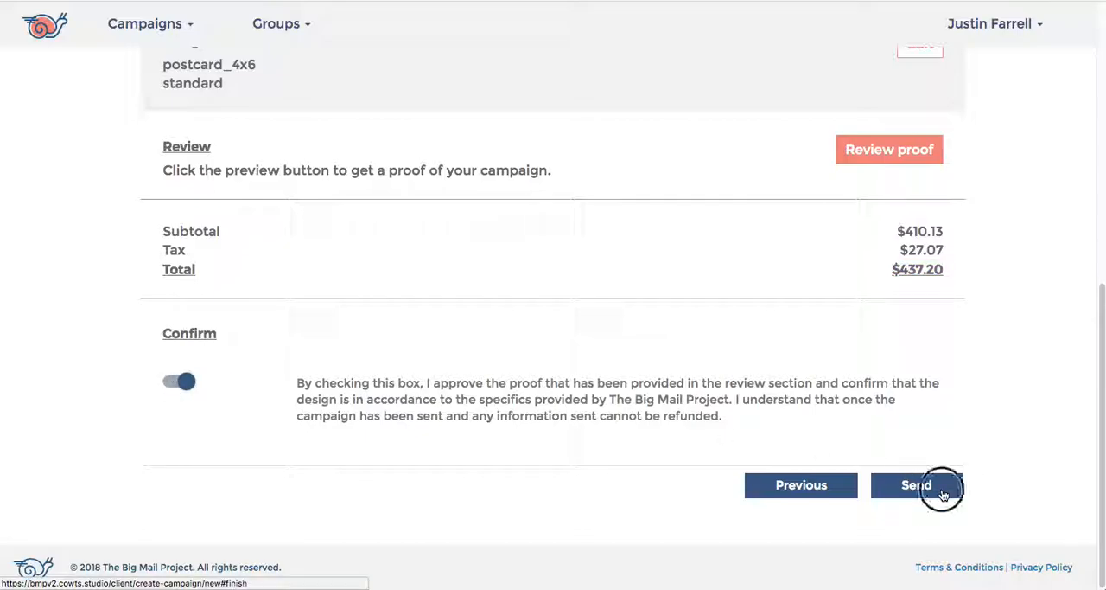